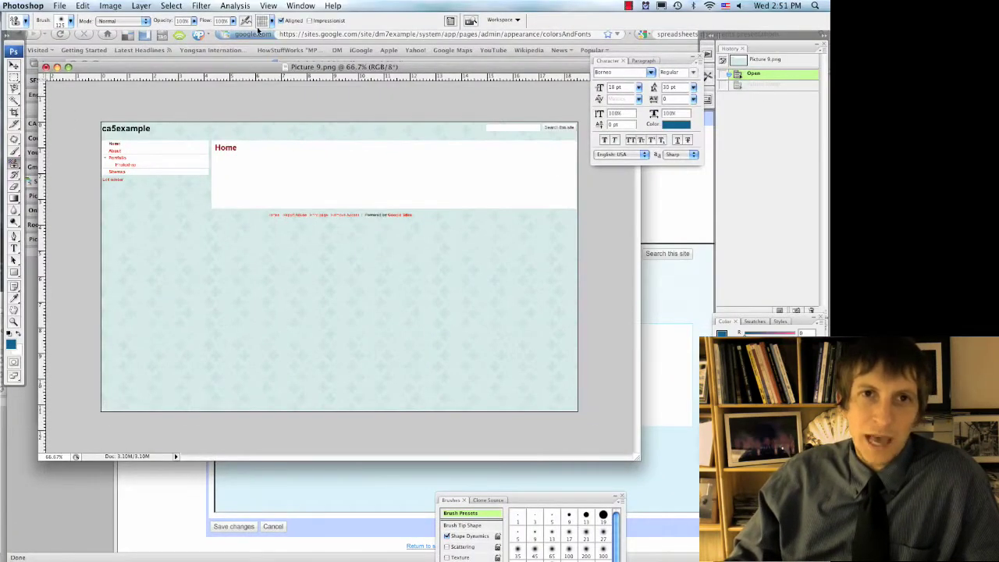
Set the Pattern Stamp's pattern to the blue-grey striped swatch from the pattern picker
left_click(271, 22)
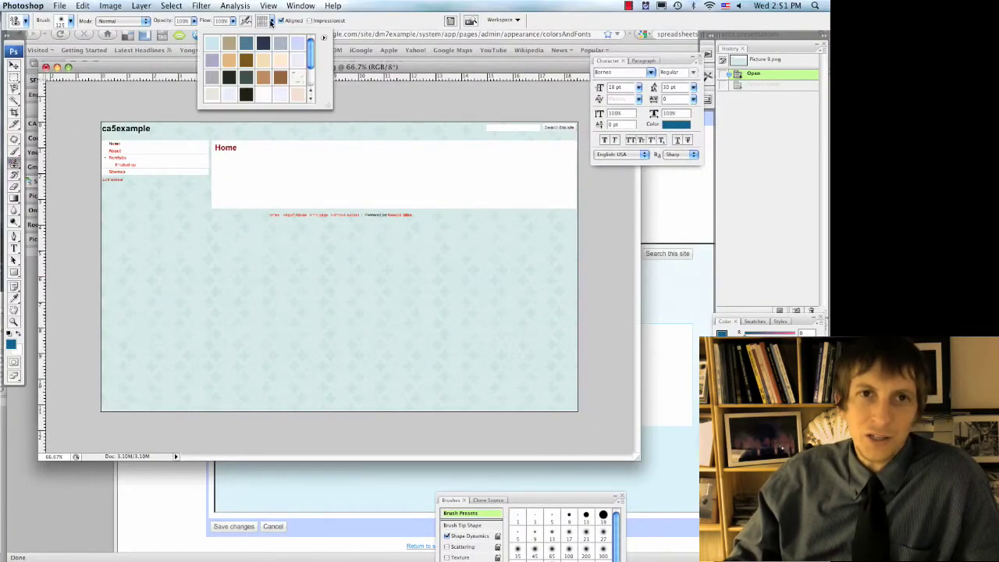
left_click(213, 61)
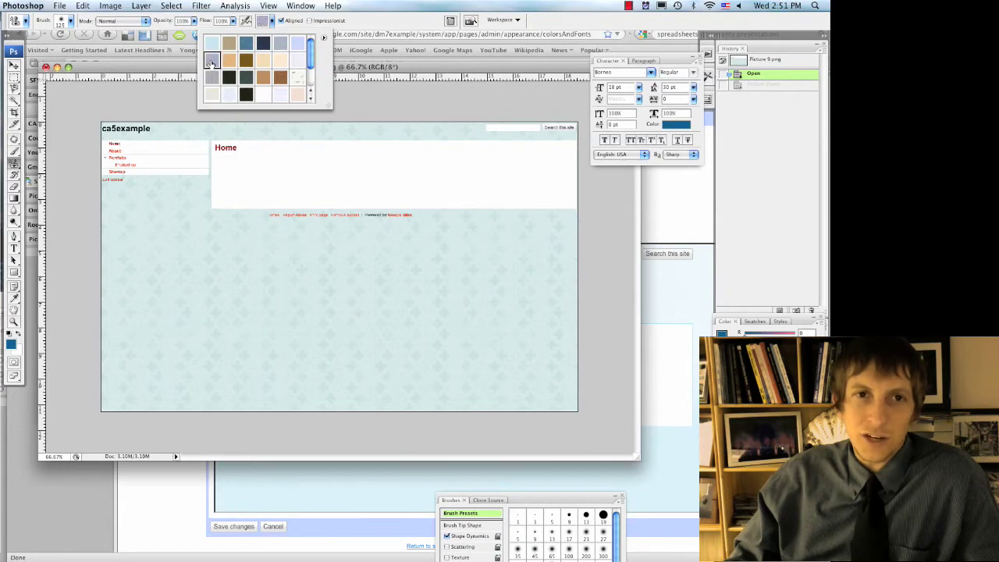
left_click(192, 168)
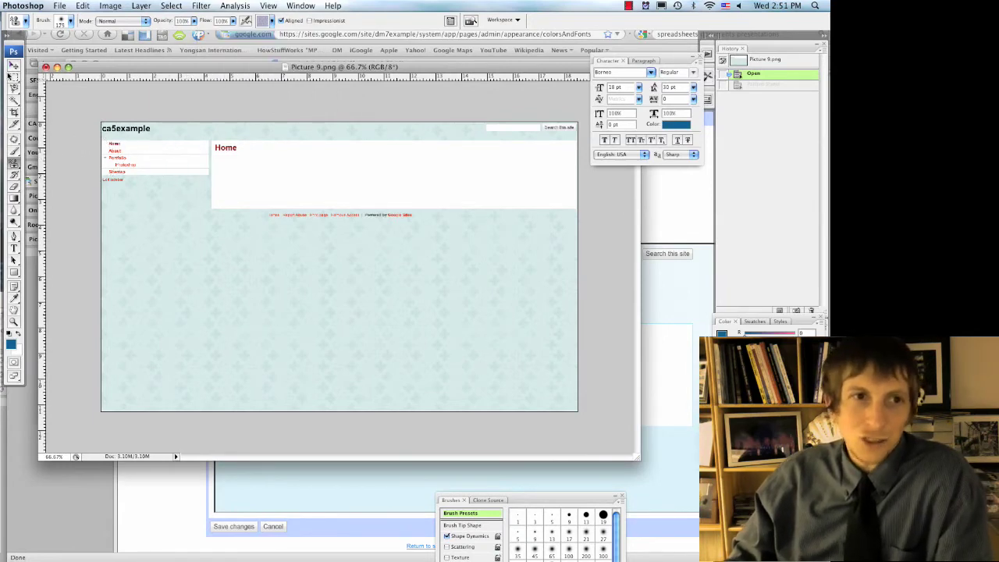
Marquee the wide middle column, paint it with the blue-grey stripes, and deselect
key("m")
left_click_drag(337, 409, 487, 409)
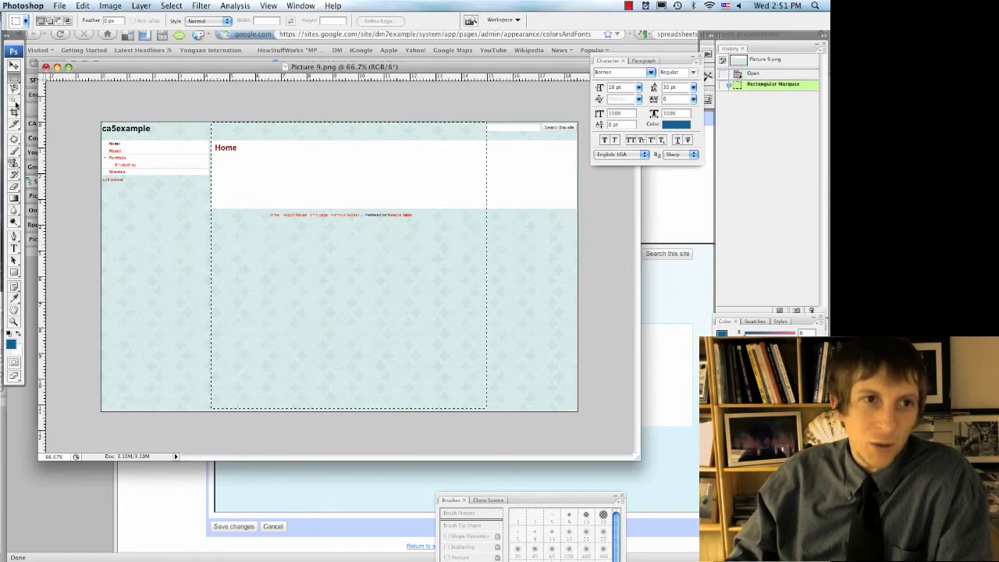
left_click(13, 162)
mouse_move(278, 152)
left_mouse_down()
mouse_move(157, 183)
mouse_move(167, 228)
mouse_move(164, 205)
mouse_move(268, 151)
mouse_move(150, 210)
mouse_move(187, 307)
mouse_move(275, 384)
mouse_move(363, 384)
mouse_move(225, 364)
mouse_move(159, 331)
mouse_move(171, 432)
mouse_move(509, 399)
mouse_move(463, 144)
mouse_move(448, 298)
mouse_move(269, 307)
mouse_move(338, 166)
left_mouse_up()
key("ctrl+d")
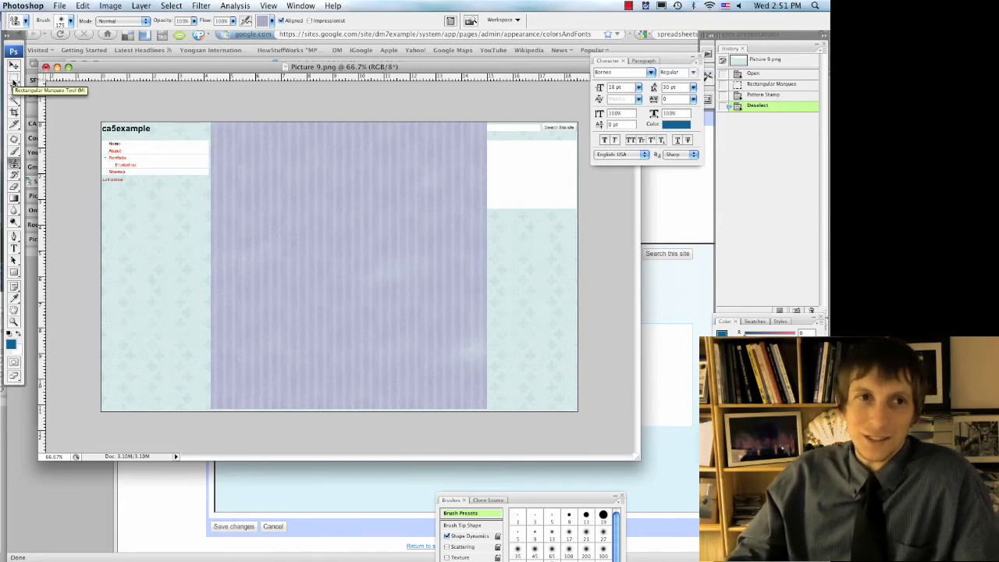
left_click(13, 81)
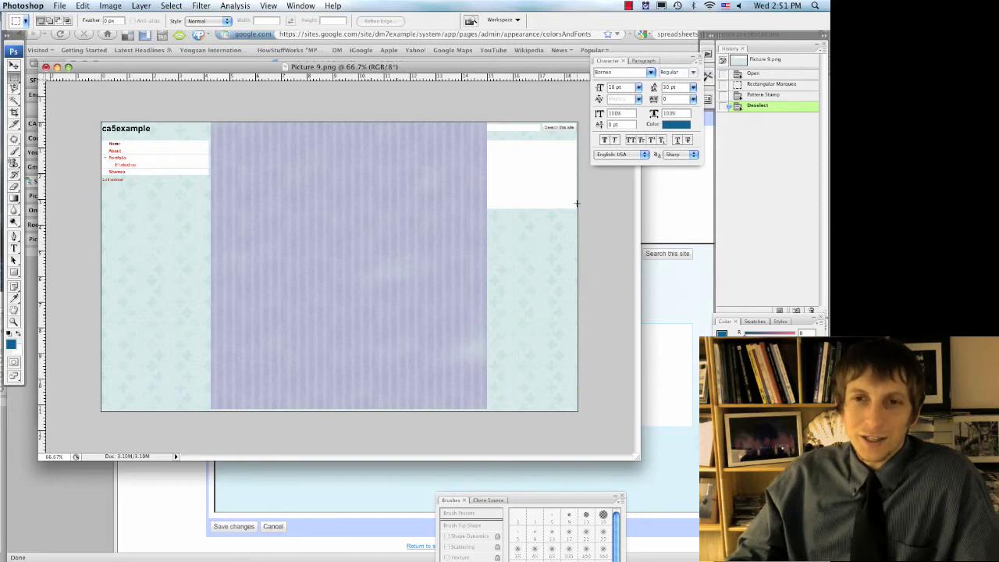
Select the full-width top band and fill it with solid colour 6699cc via Edit > Fill
left_click_drag(577, 205, 101, 122)
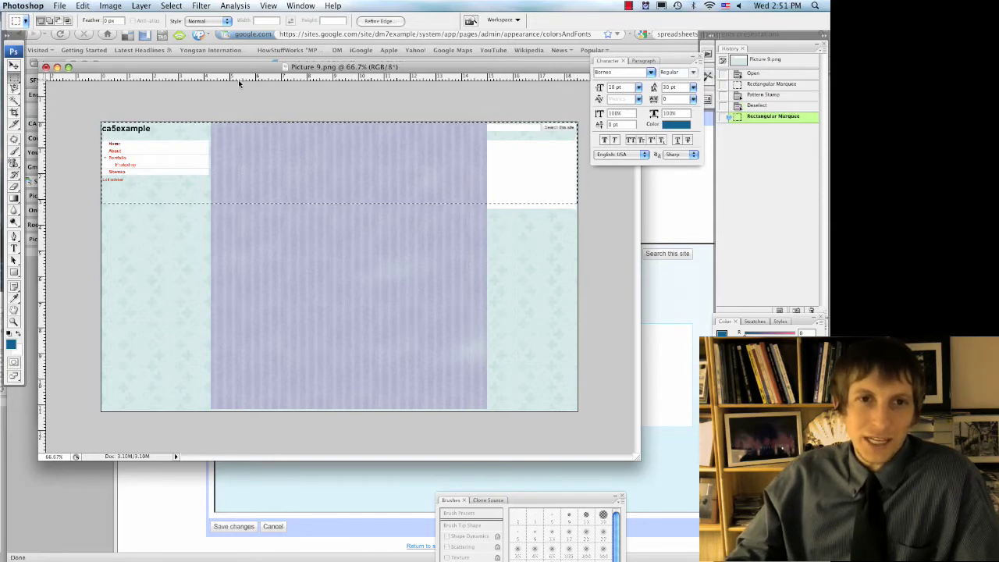
left_click(82, 5)
left_click(98, 166)
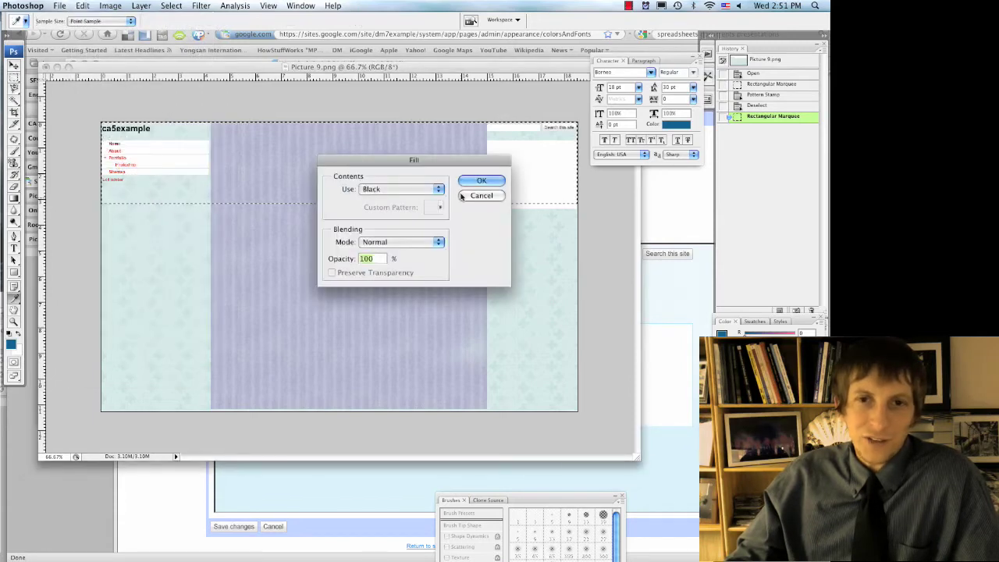
left_click(437, 191)
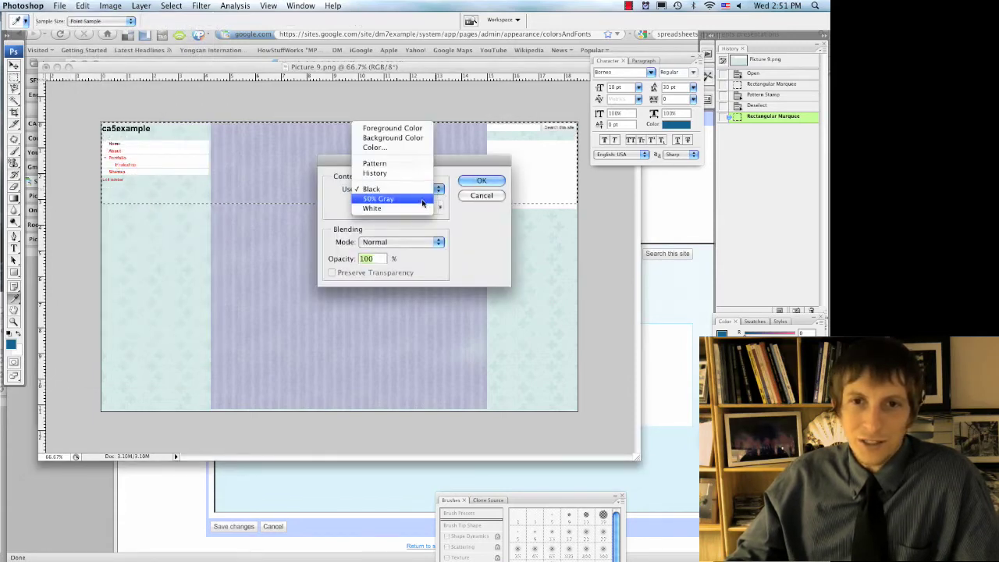
left_click(411, 153)
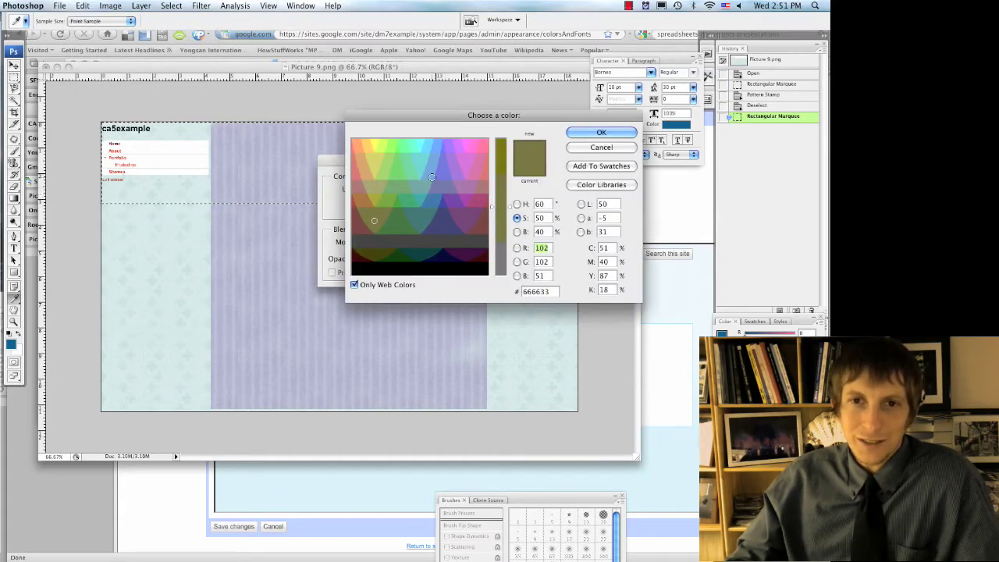
left_click(430, 174)
left_click(602, 131)
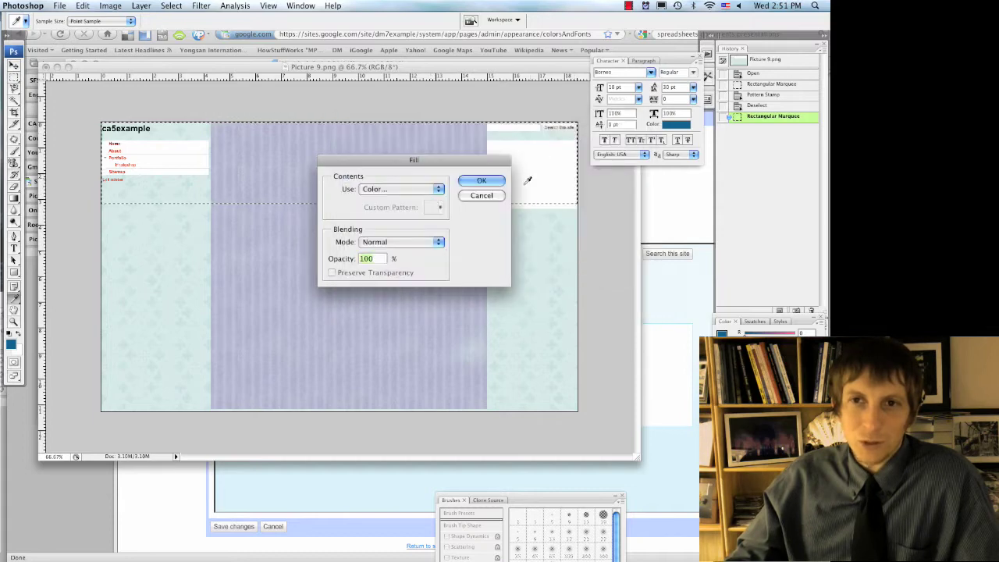
left_click(483, 184)
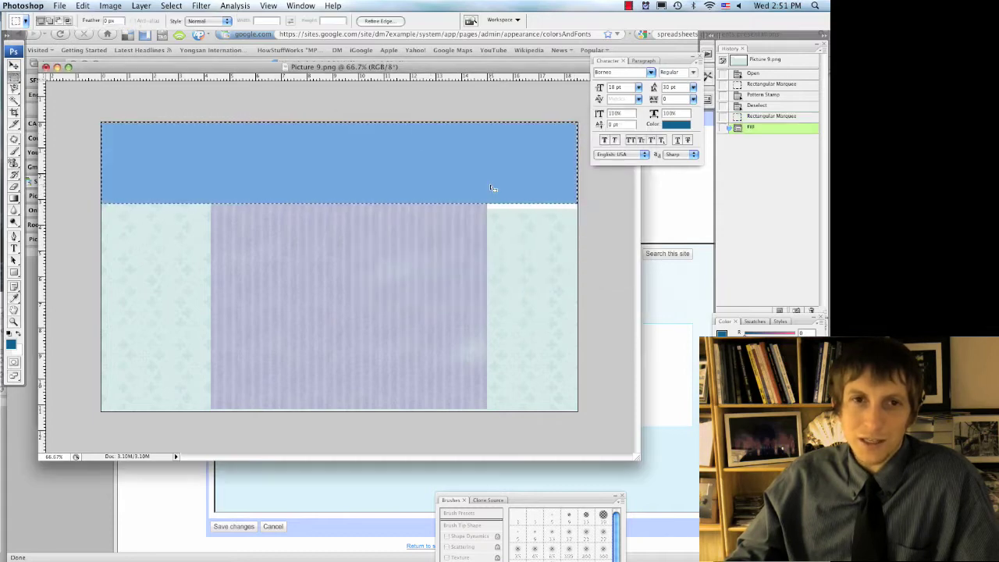
Deselect, save the image as back.png on the Desktop, and switch to Firefox
left_click(520, 273)
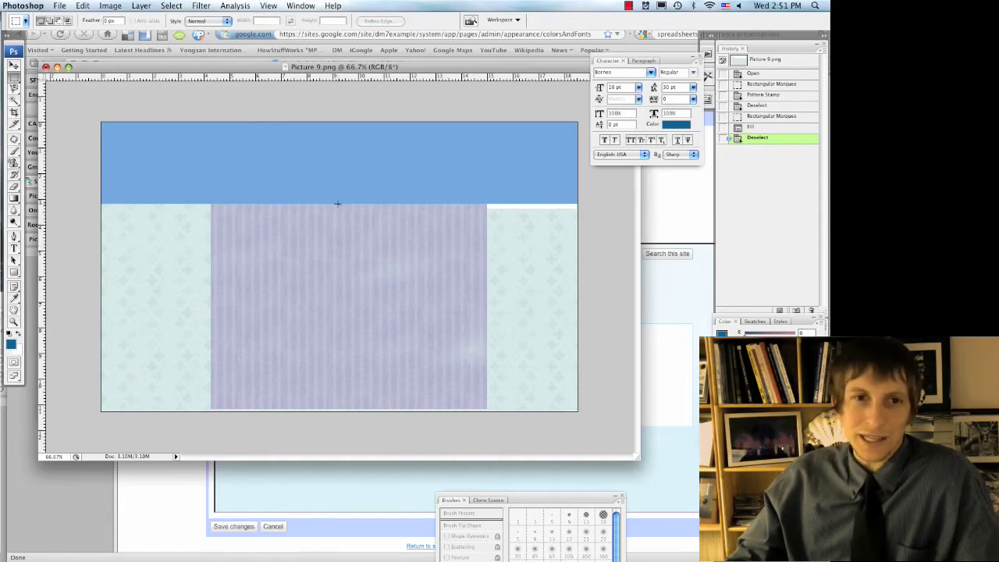
left_click(61, 6)
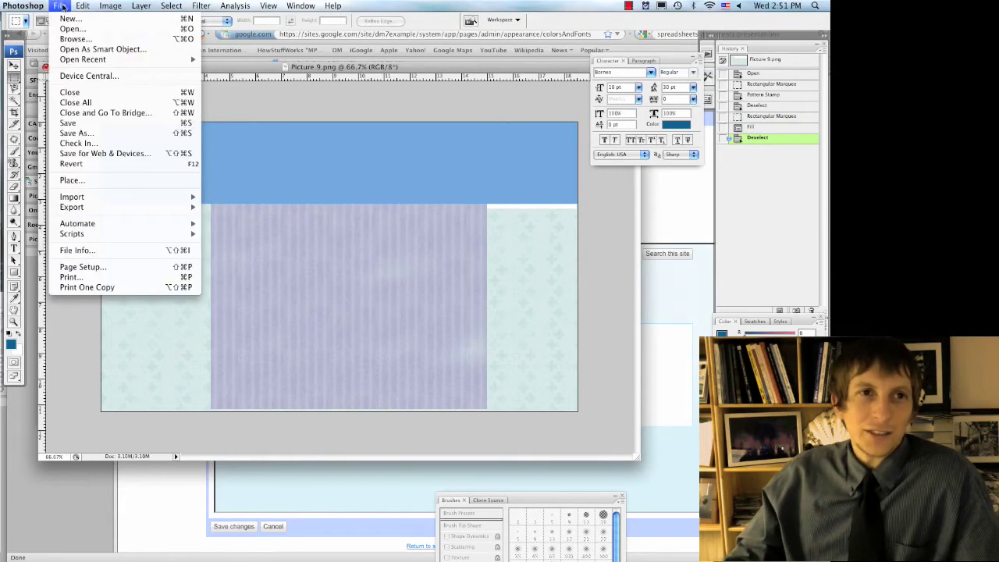
left_click(88, 133)
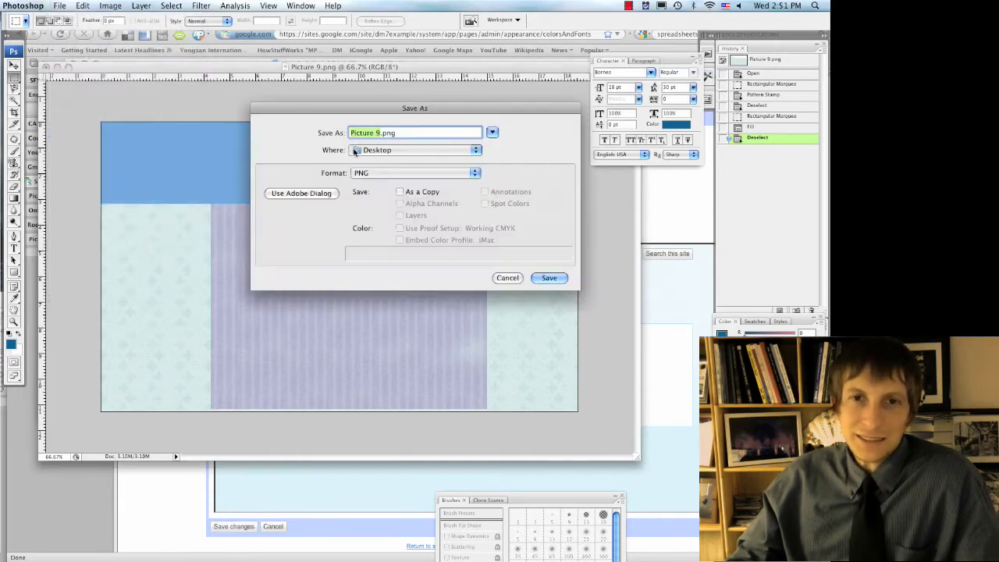
type("back")
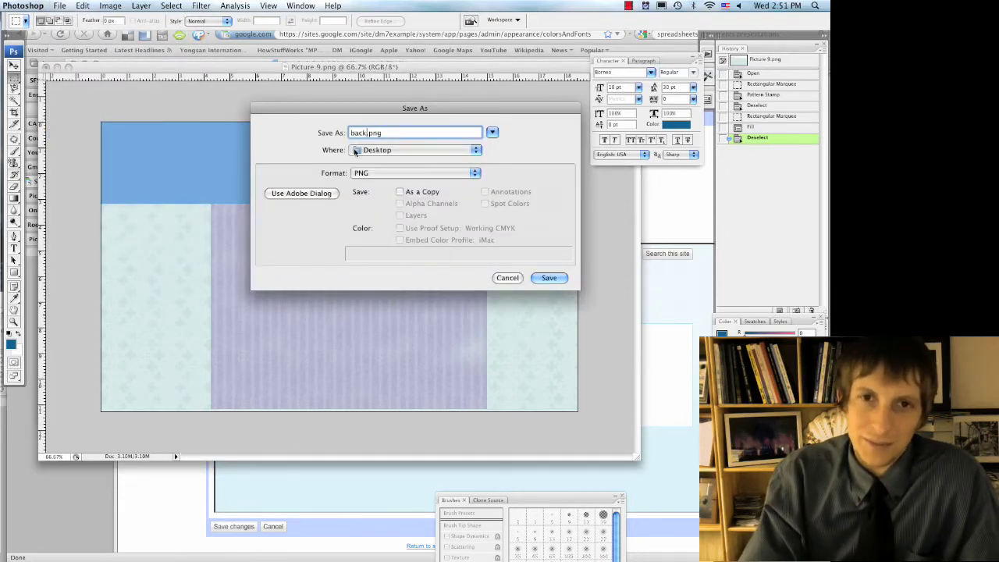
key("Return")
key("Return")
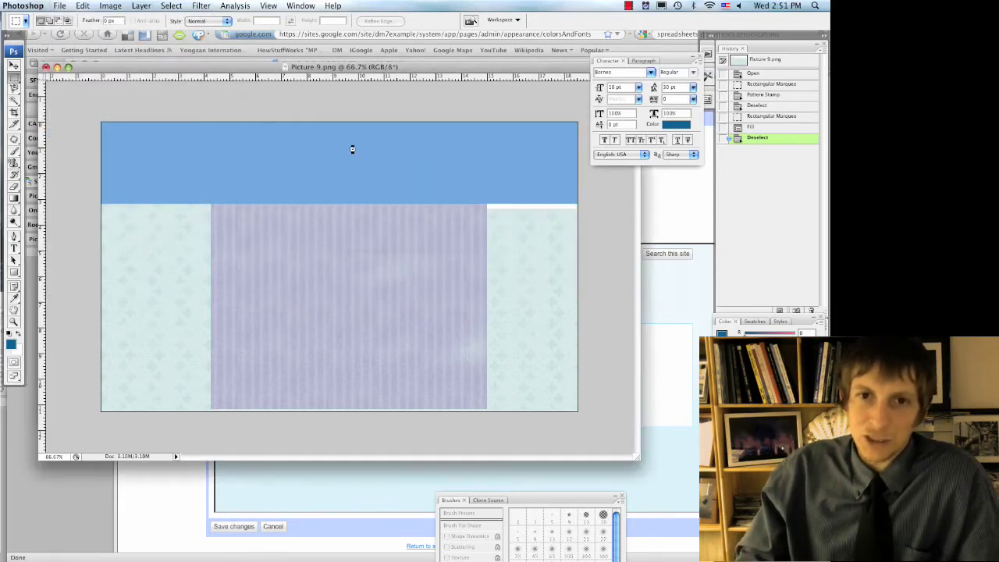
key("super+Tab")
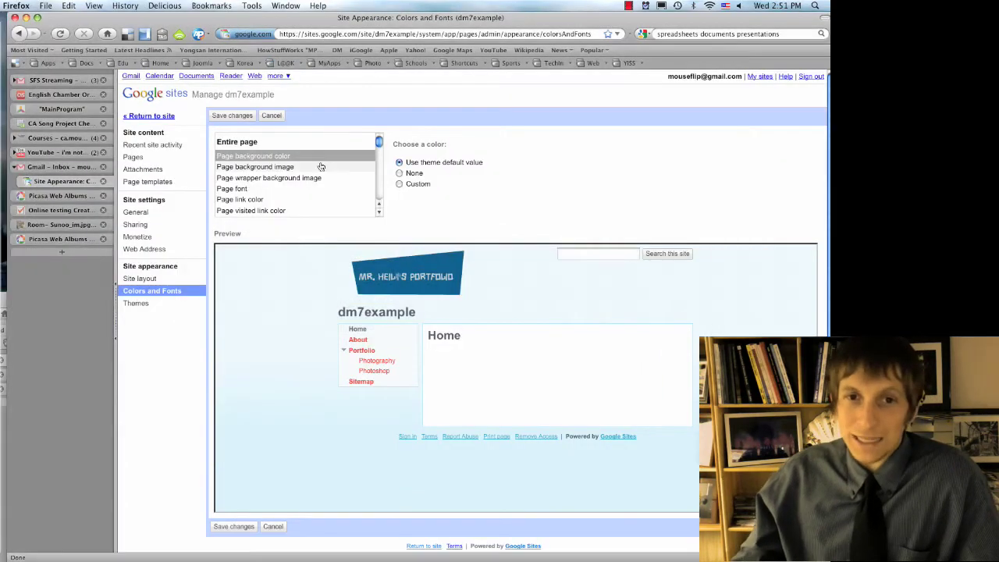
Set the Page background image to Custom using back.png from the Desktop
left_click(274, 166)
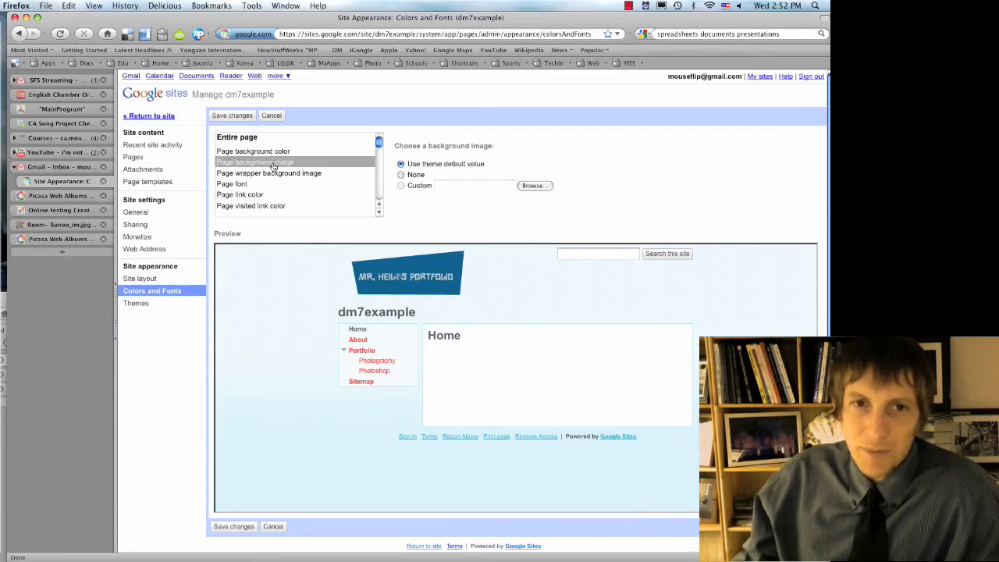
left_click(401, 175)
left_click(401, 164)
left_click(525, 188)
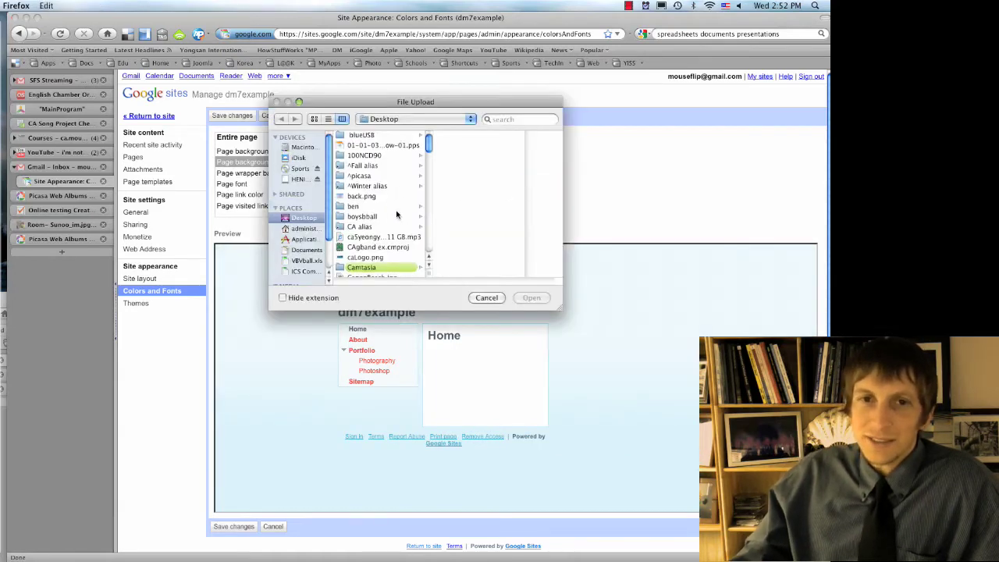
scroll(378, 218, "down", 2)
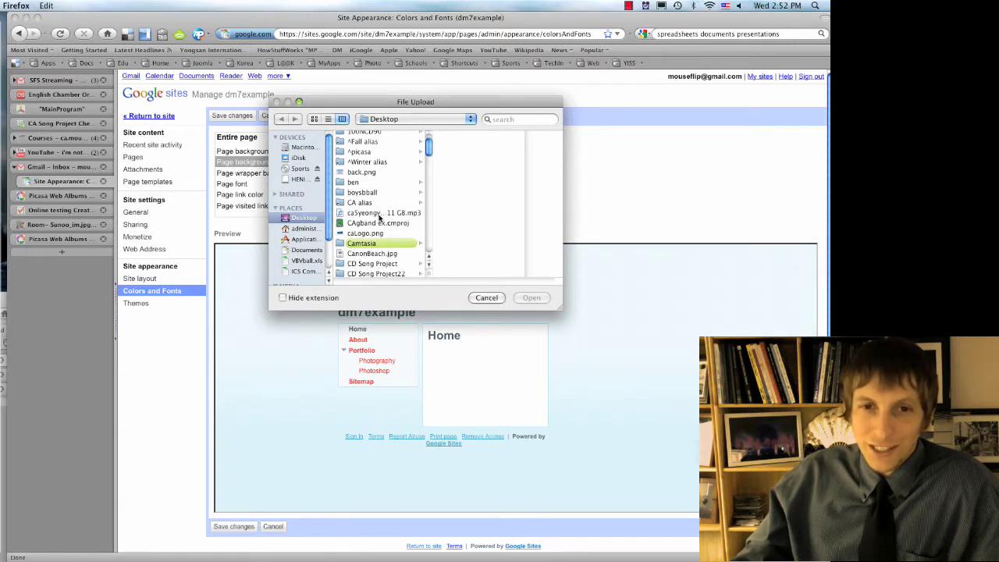
double_click(375, 172)
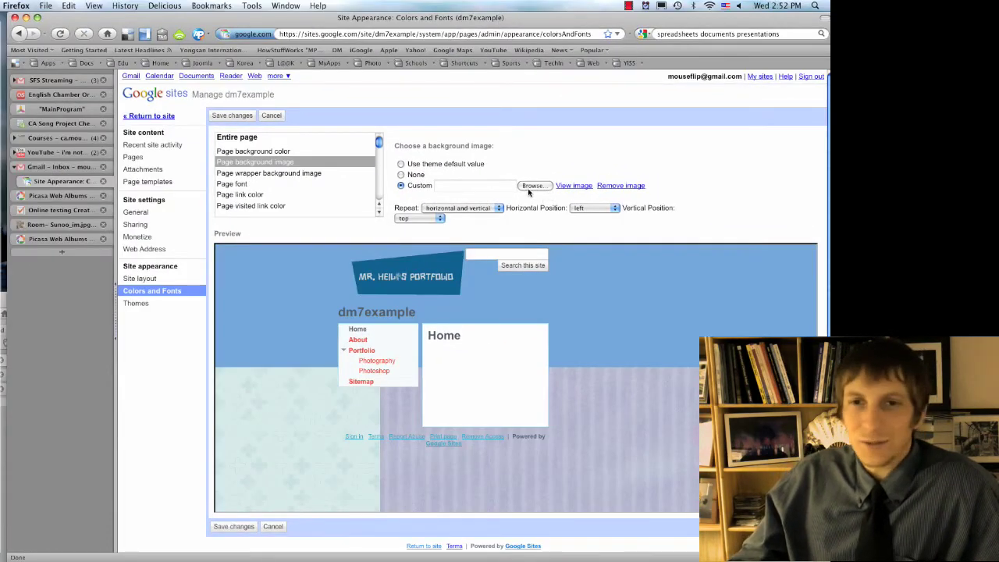
Set the background's Horizontal Position to center
left_click(429, 220)
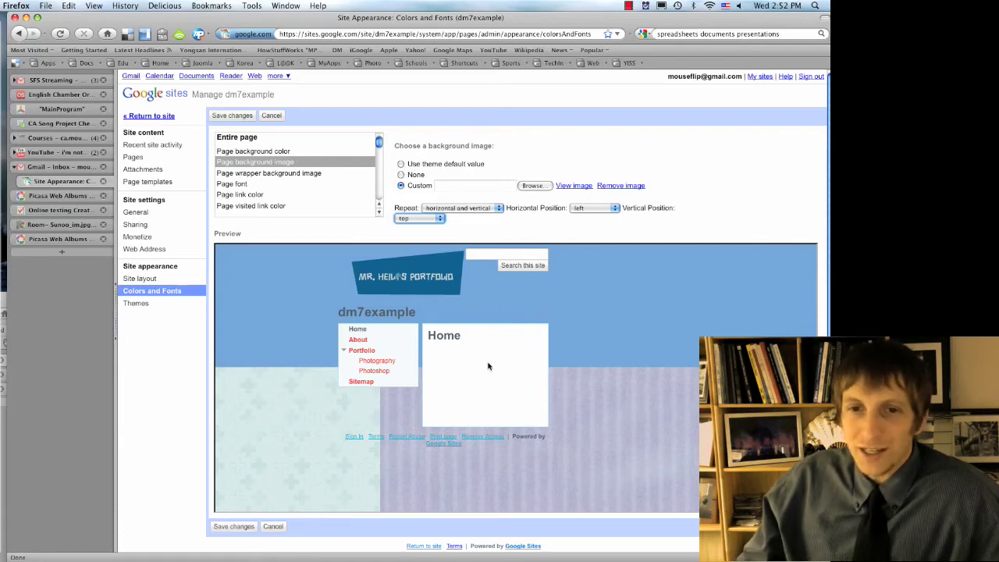
left_click(239, 117)
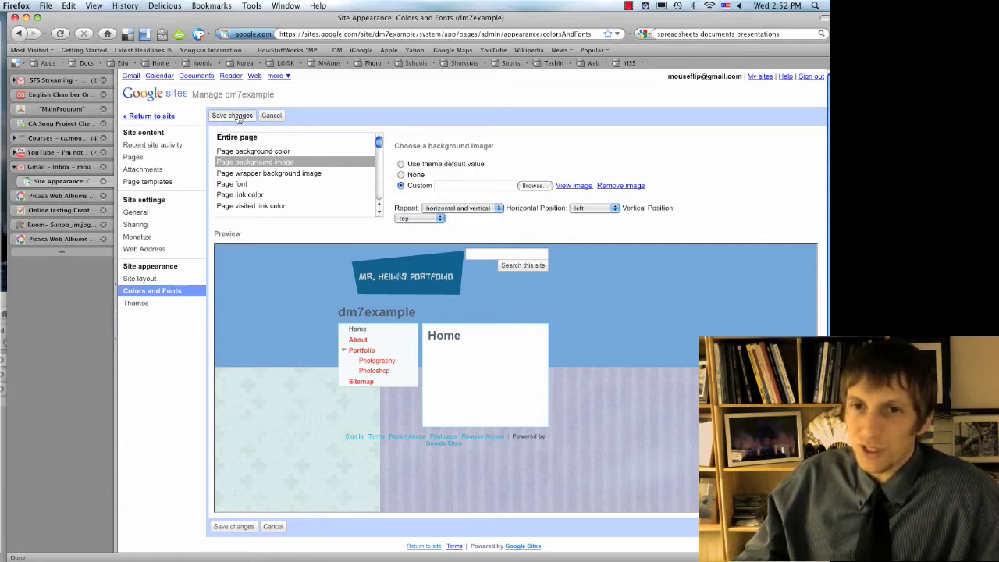
left_click(597, 210)
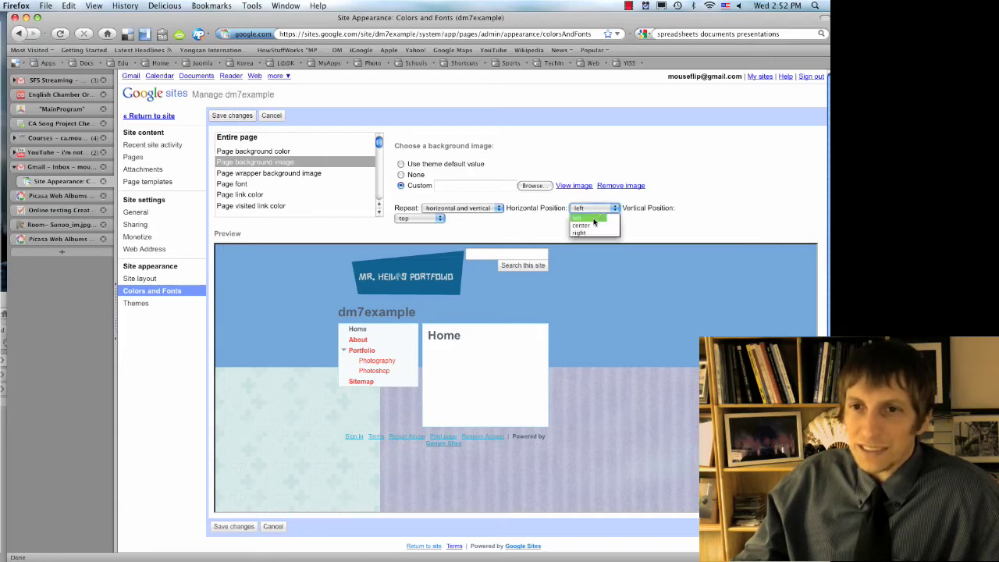
left_click(593, 225)
Keep the background repeating horizontally and vertically and save the setting
left_click(491, 208)
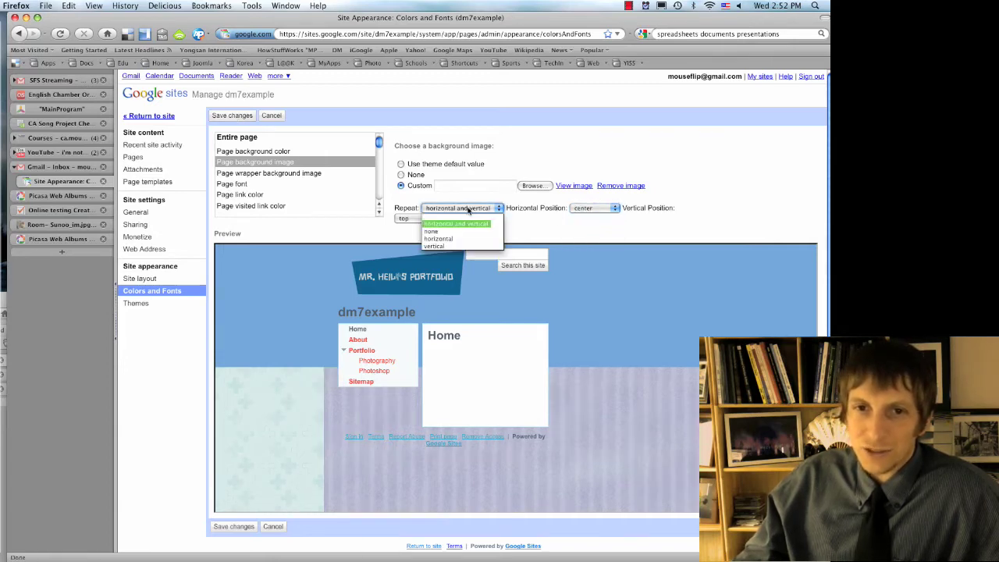
left_click(469, 209)
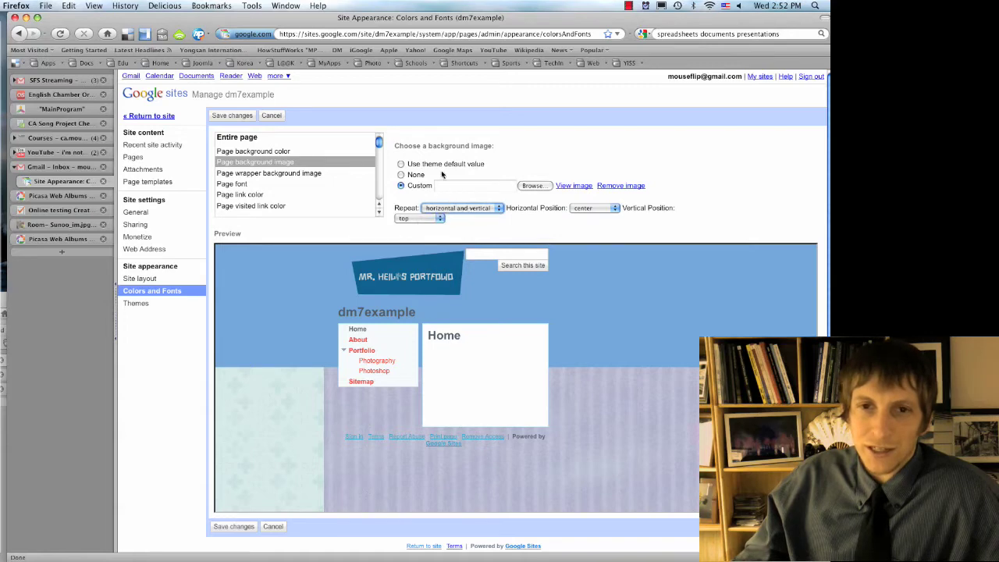
left_click(231, 114)
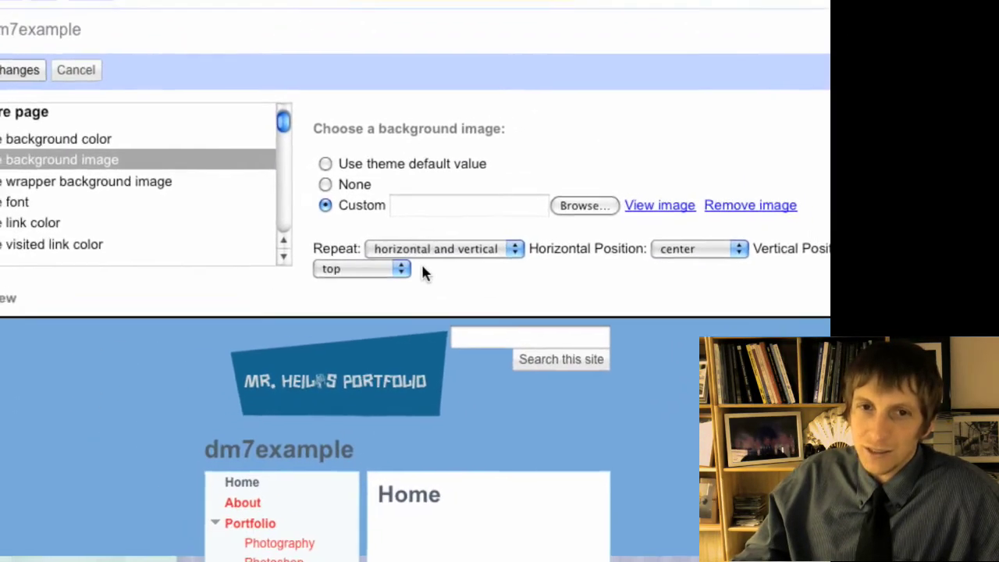
left_click(413, 243)
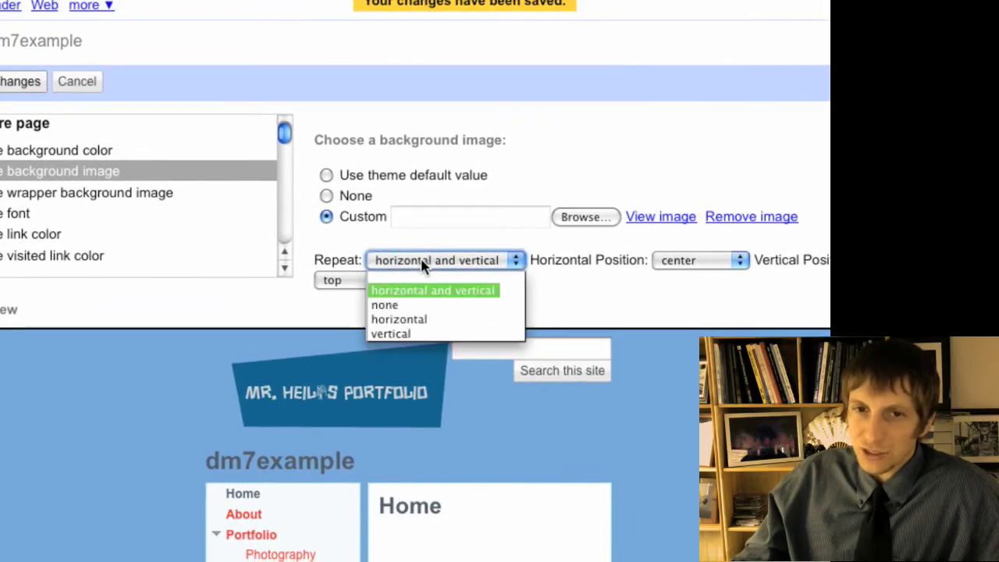
left_click(423, 266)
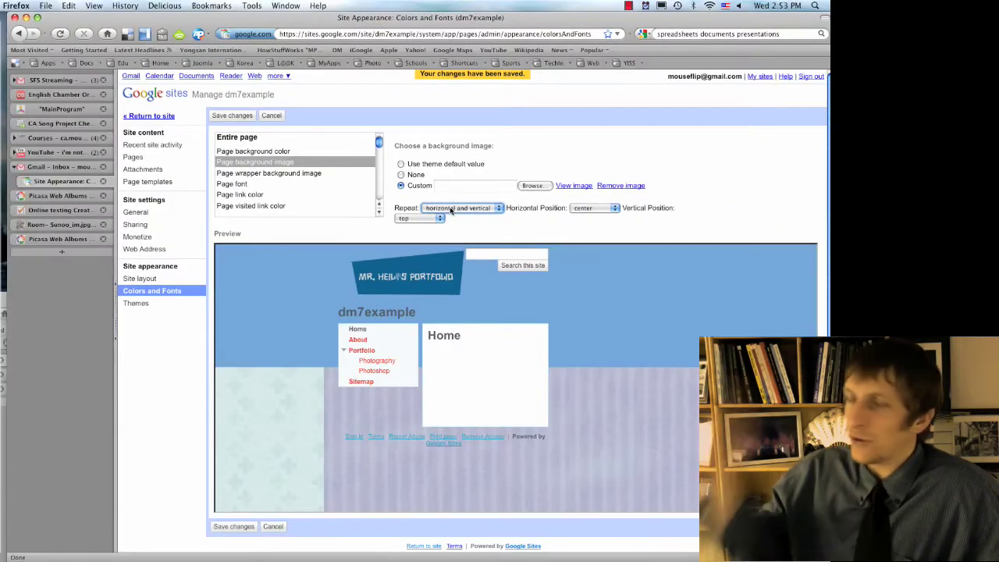
Save the appearance changes and return to the dm7example Home page
left_click(239, 118)
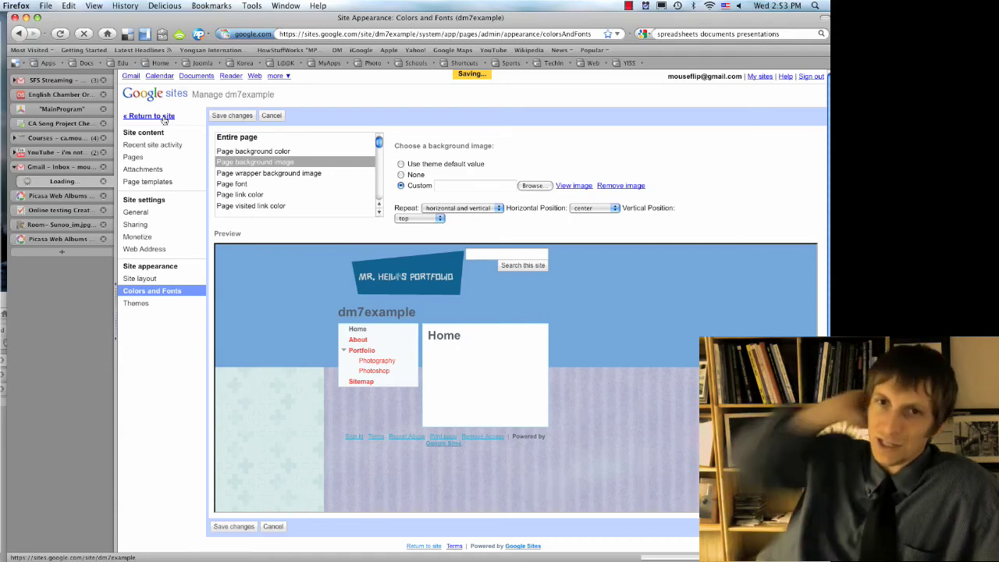
left_click(152, 116)
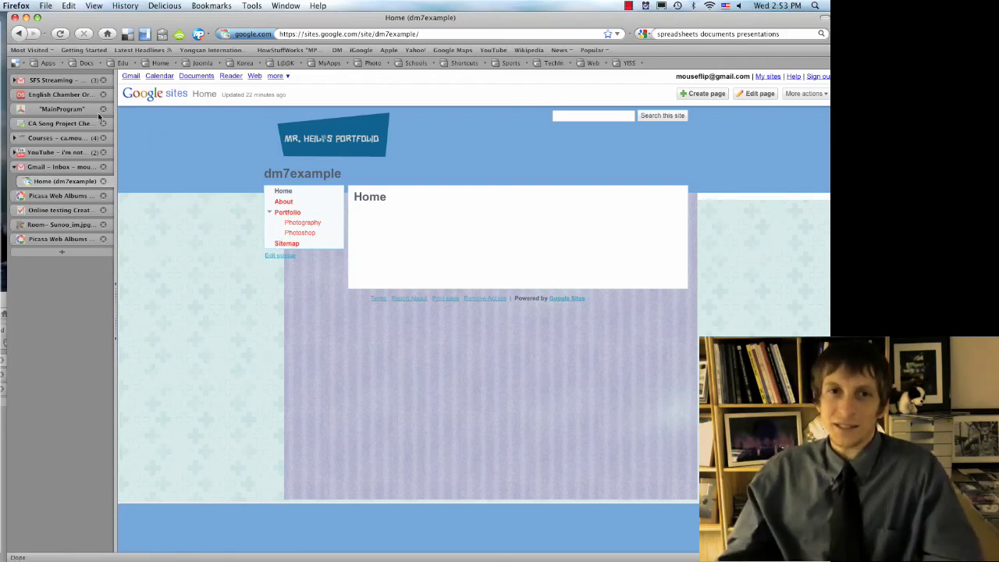
Go back to Colors and Fonts and expand Page font, Page link color and Site title color
left_click(20, 34)
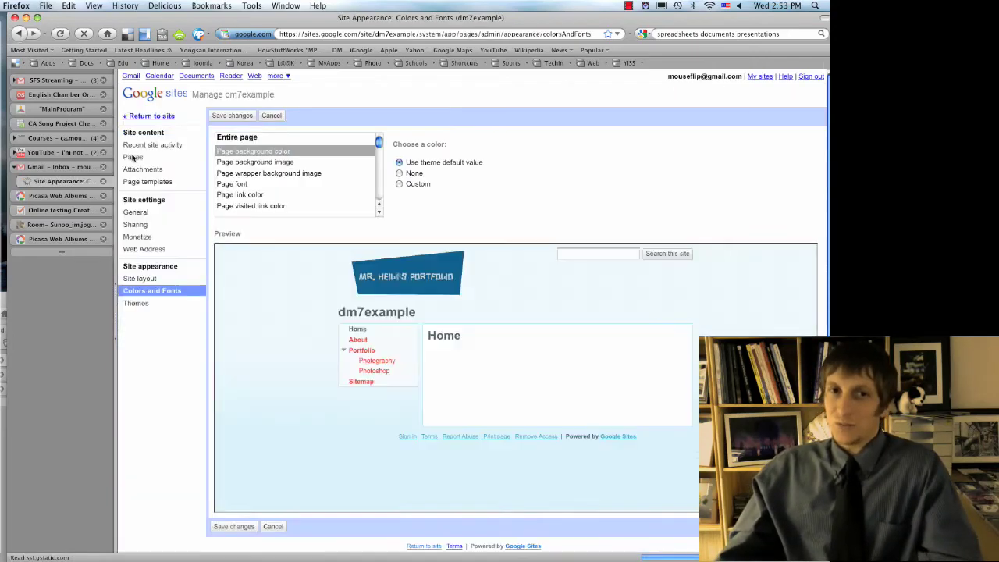
scroll(250, 172, "down", 1)
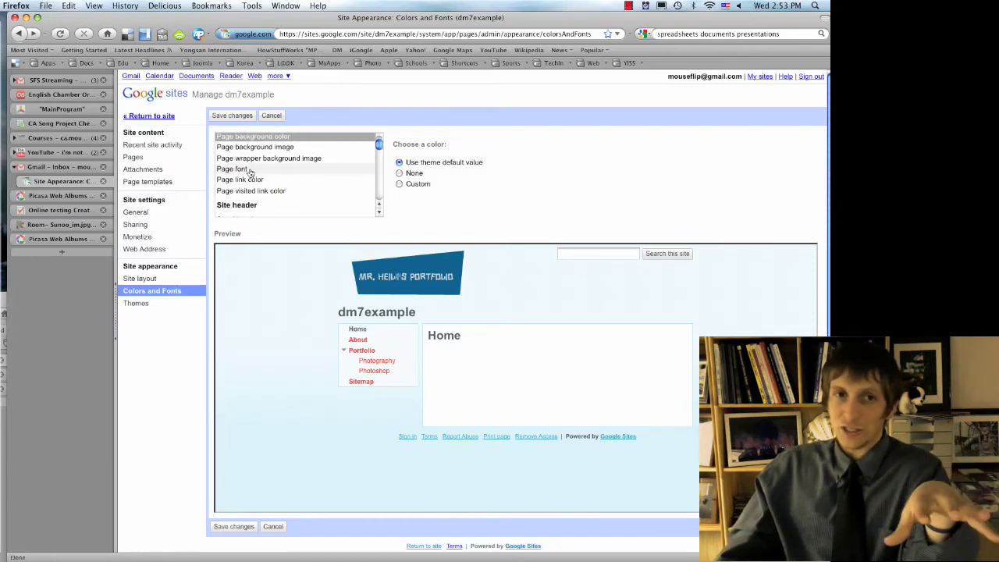
left_click(249, 171)
left_click(252, 180)
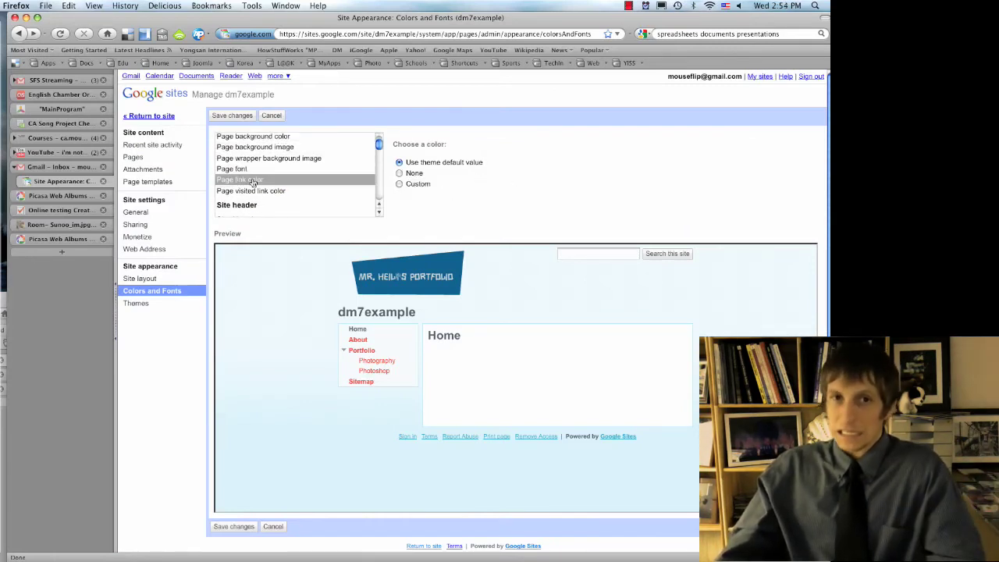
scroll(252, 183, "down", 1)
left_click(250, 163)
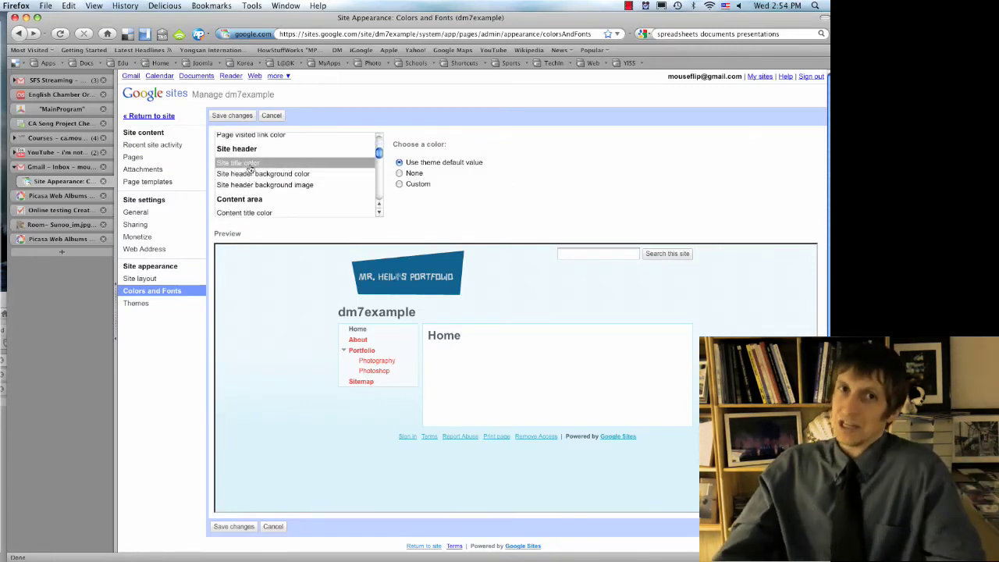